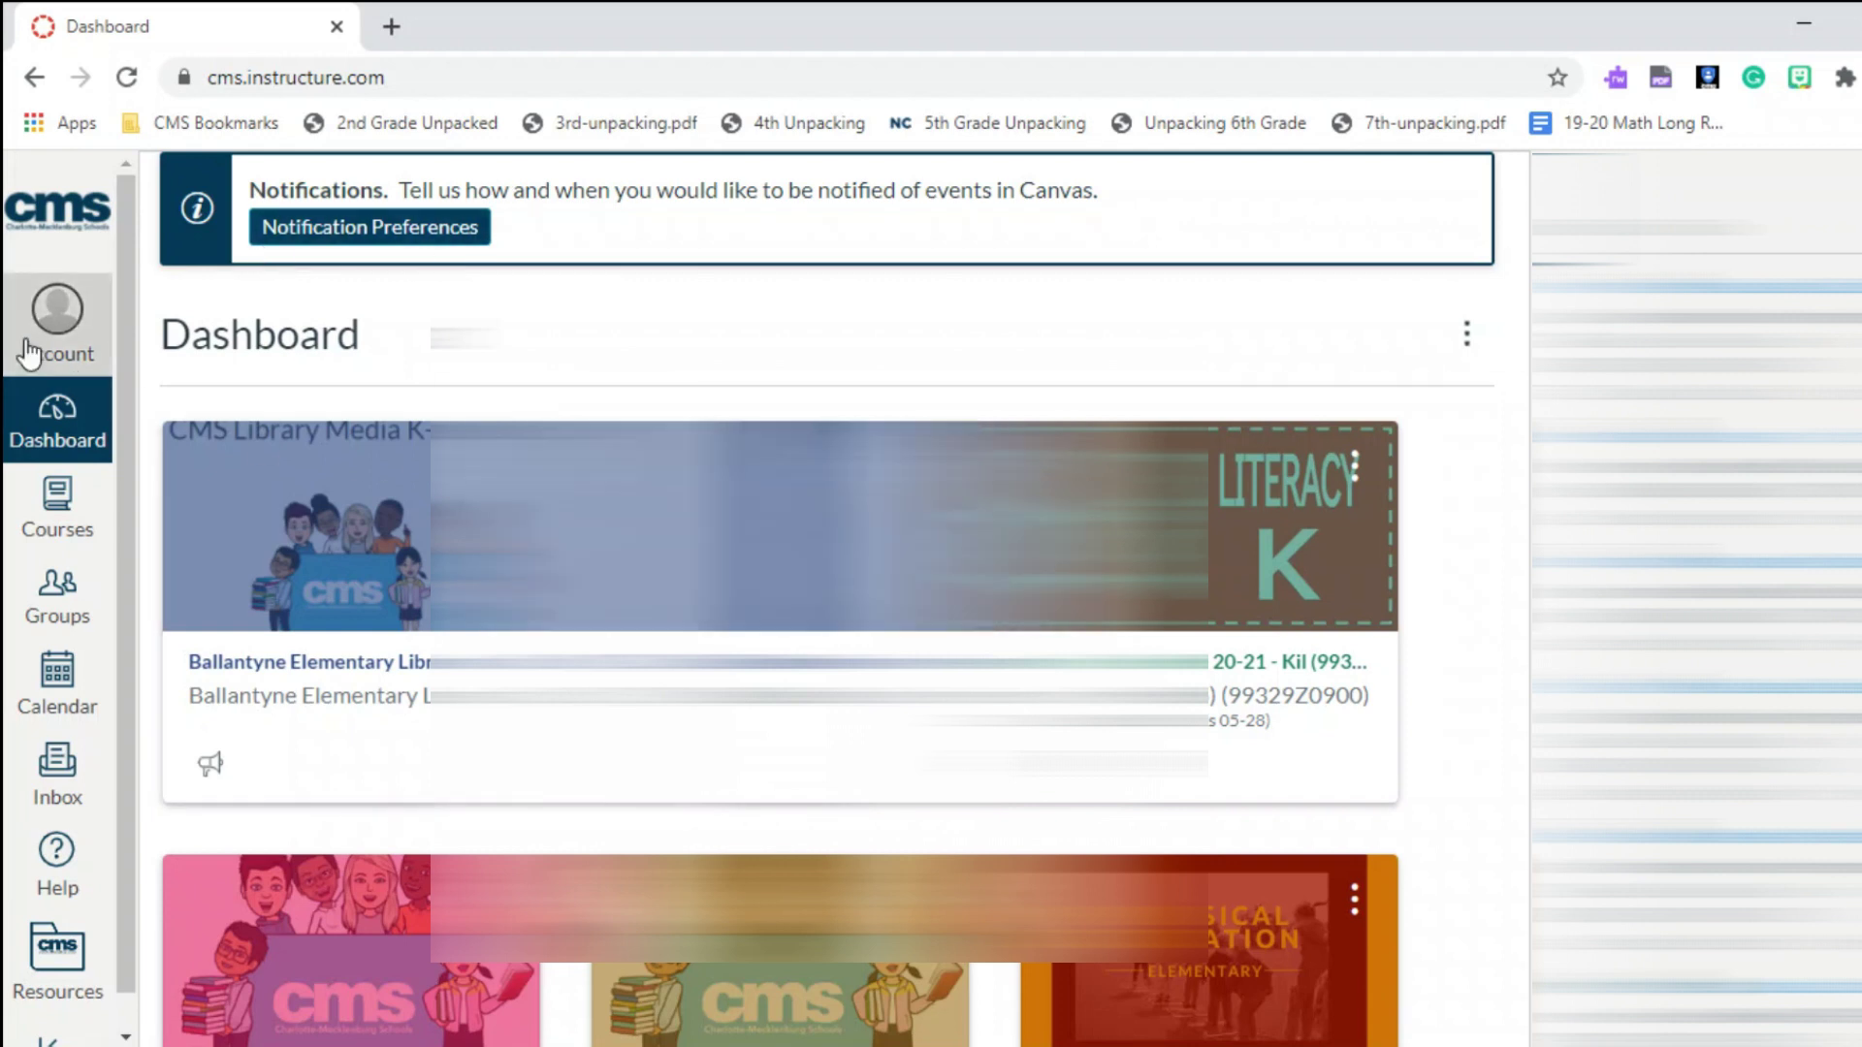
# Generate a parent observer pairing code using Pair with Observer in Account Settings.
pyautogui.click(59, 321)
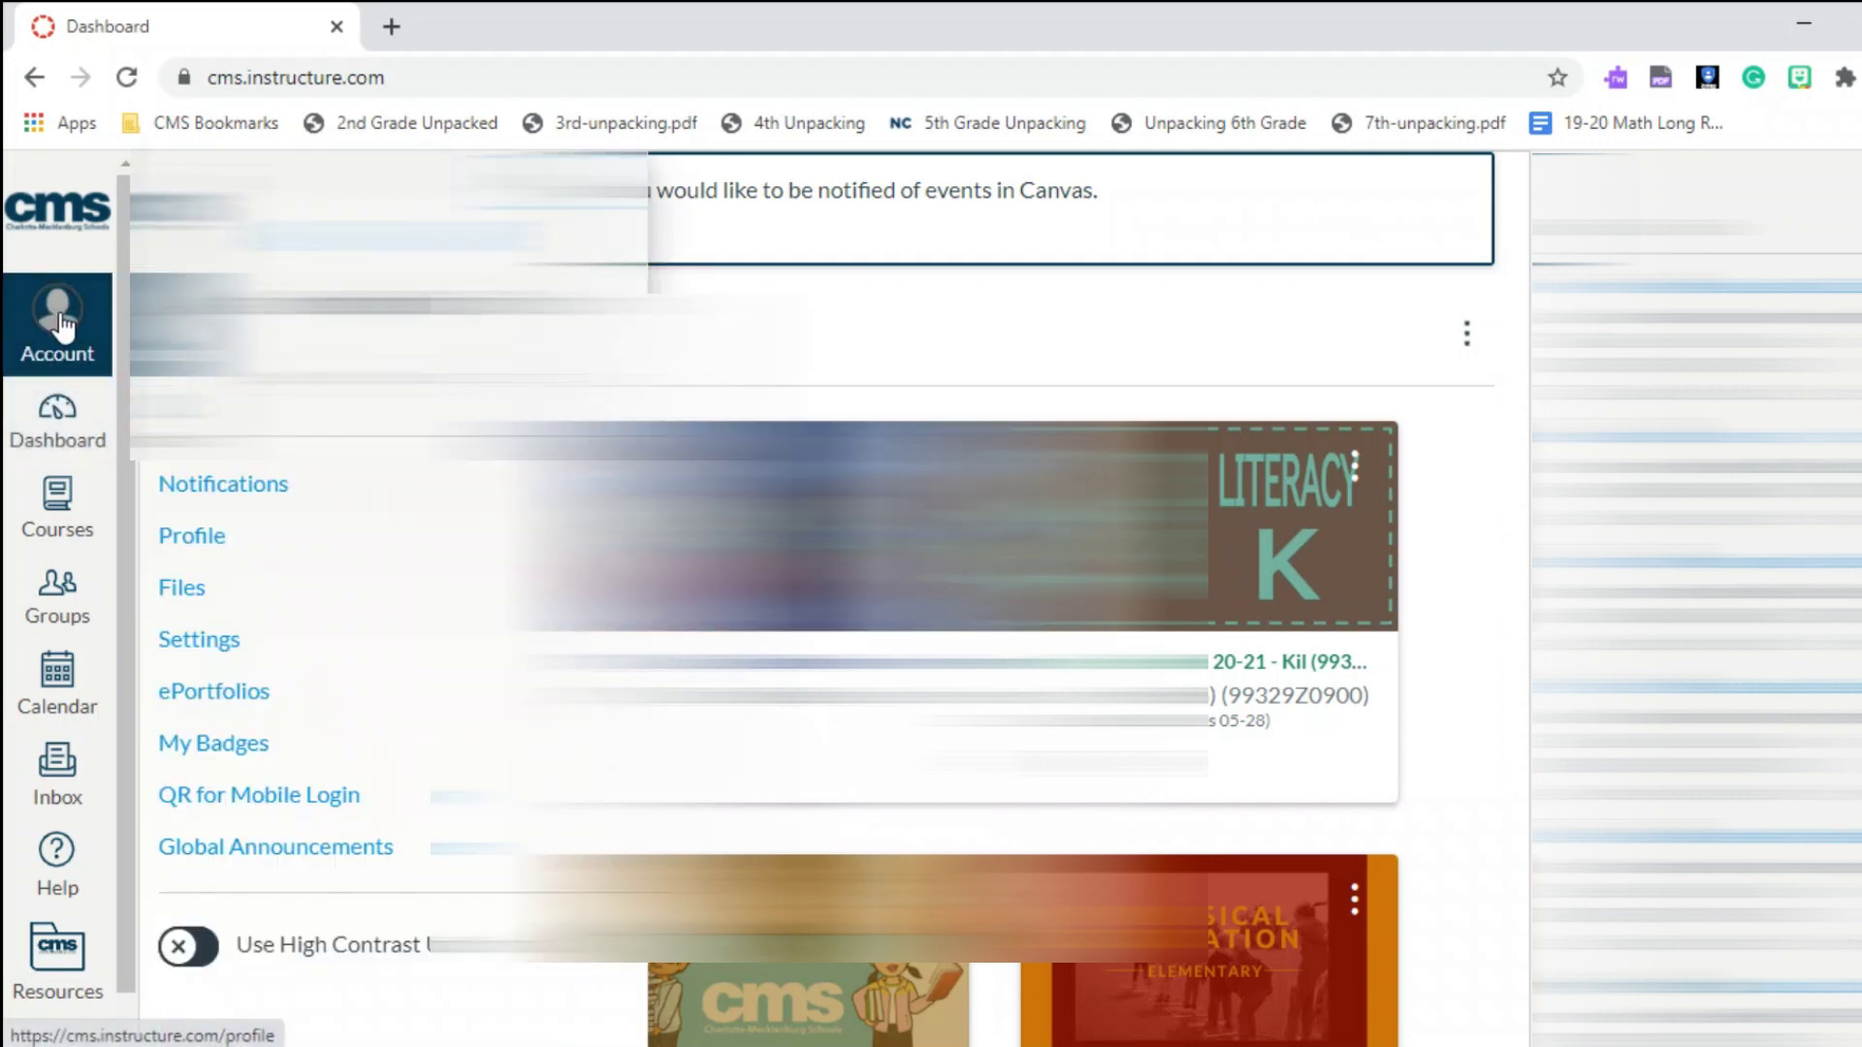
pyautogui.click(197, 653)
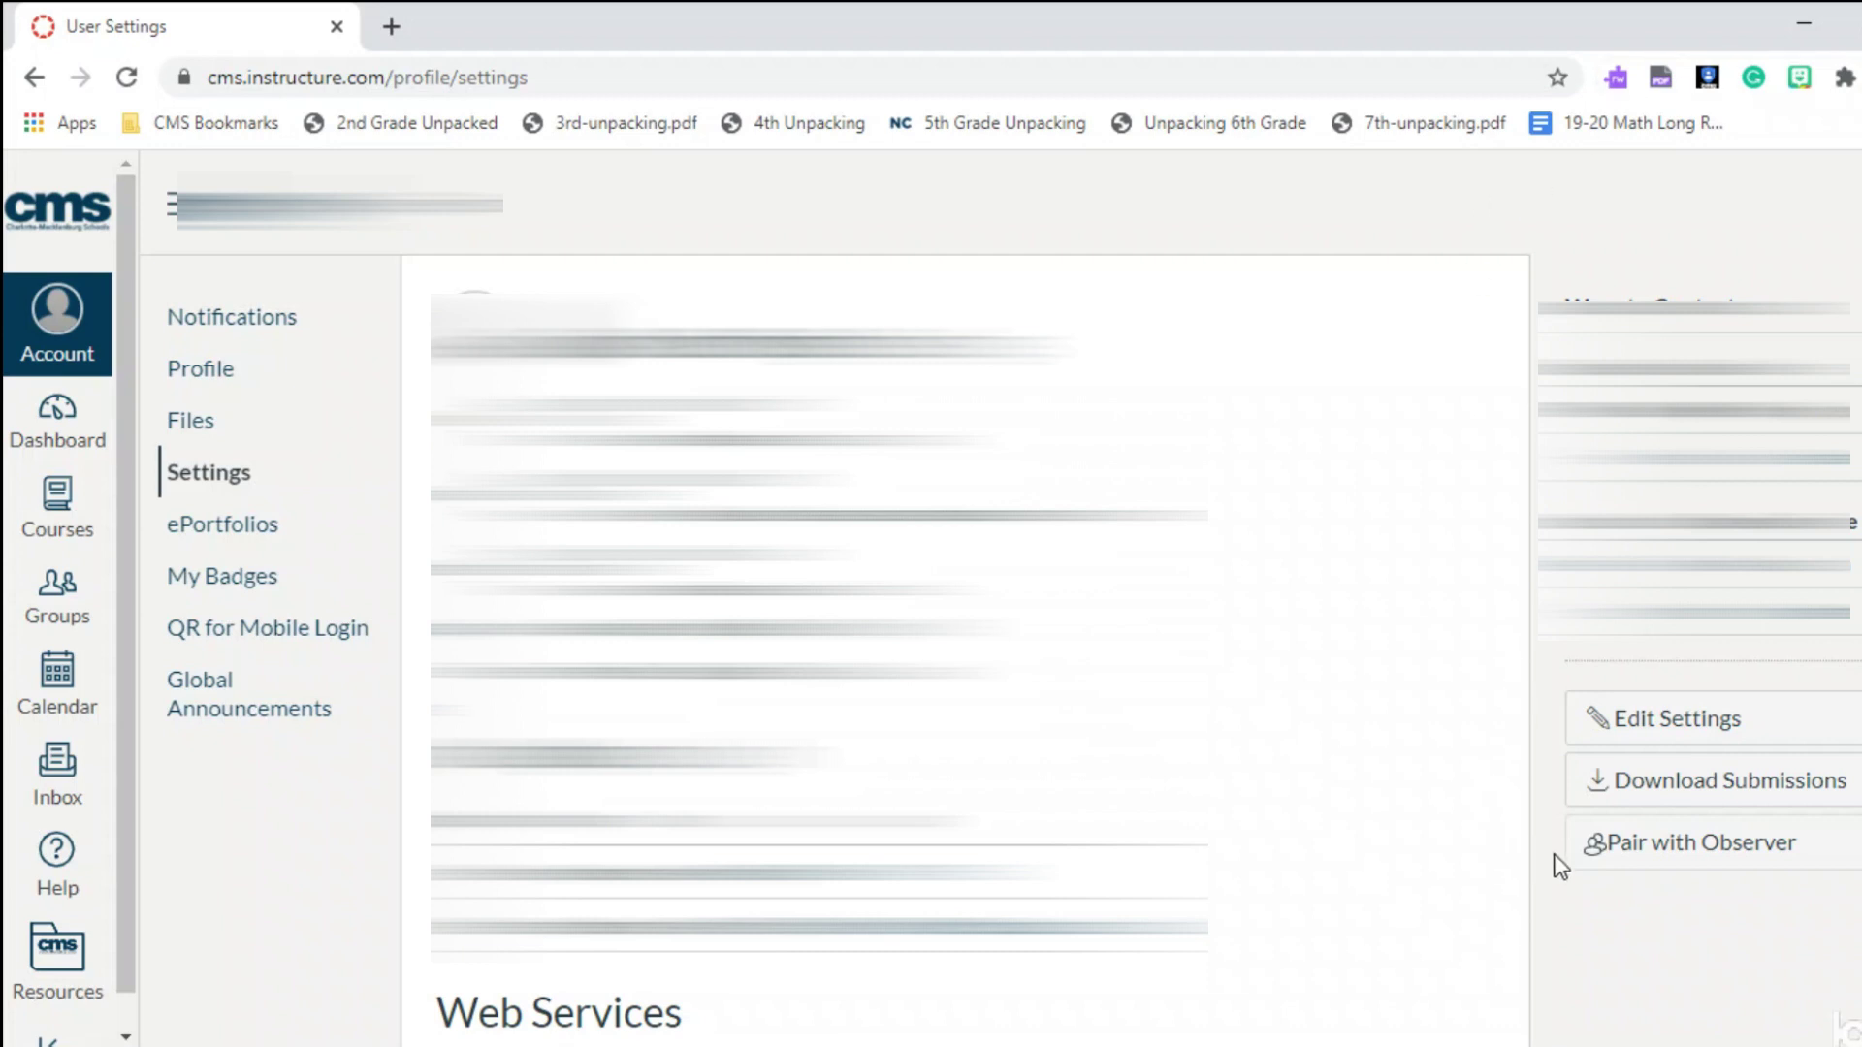
pyautogui.click(1736, 862)
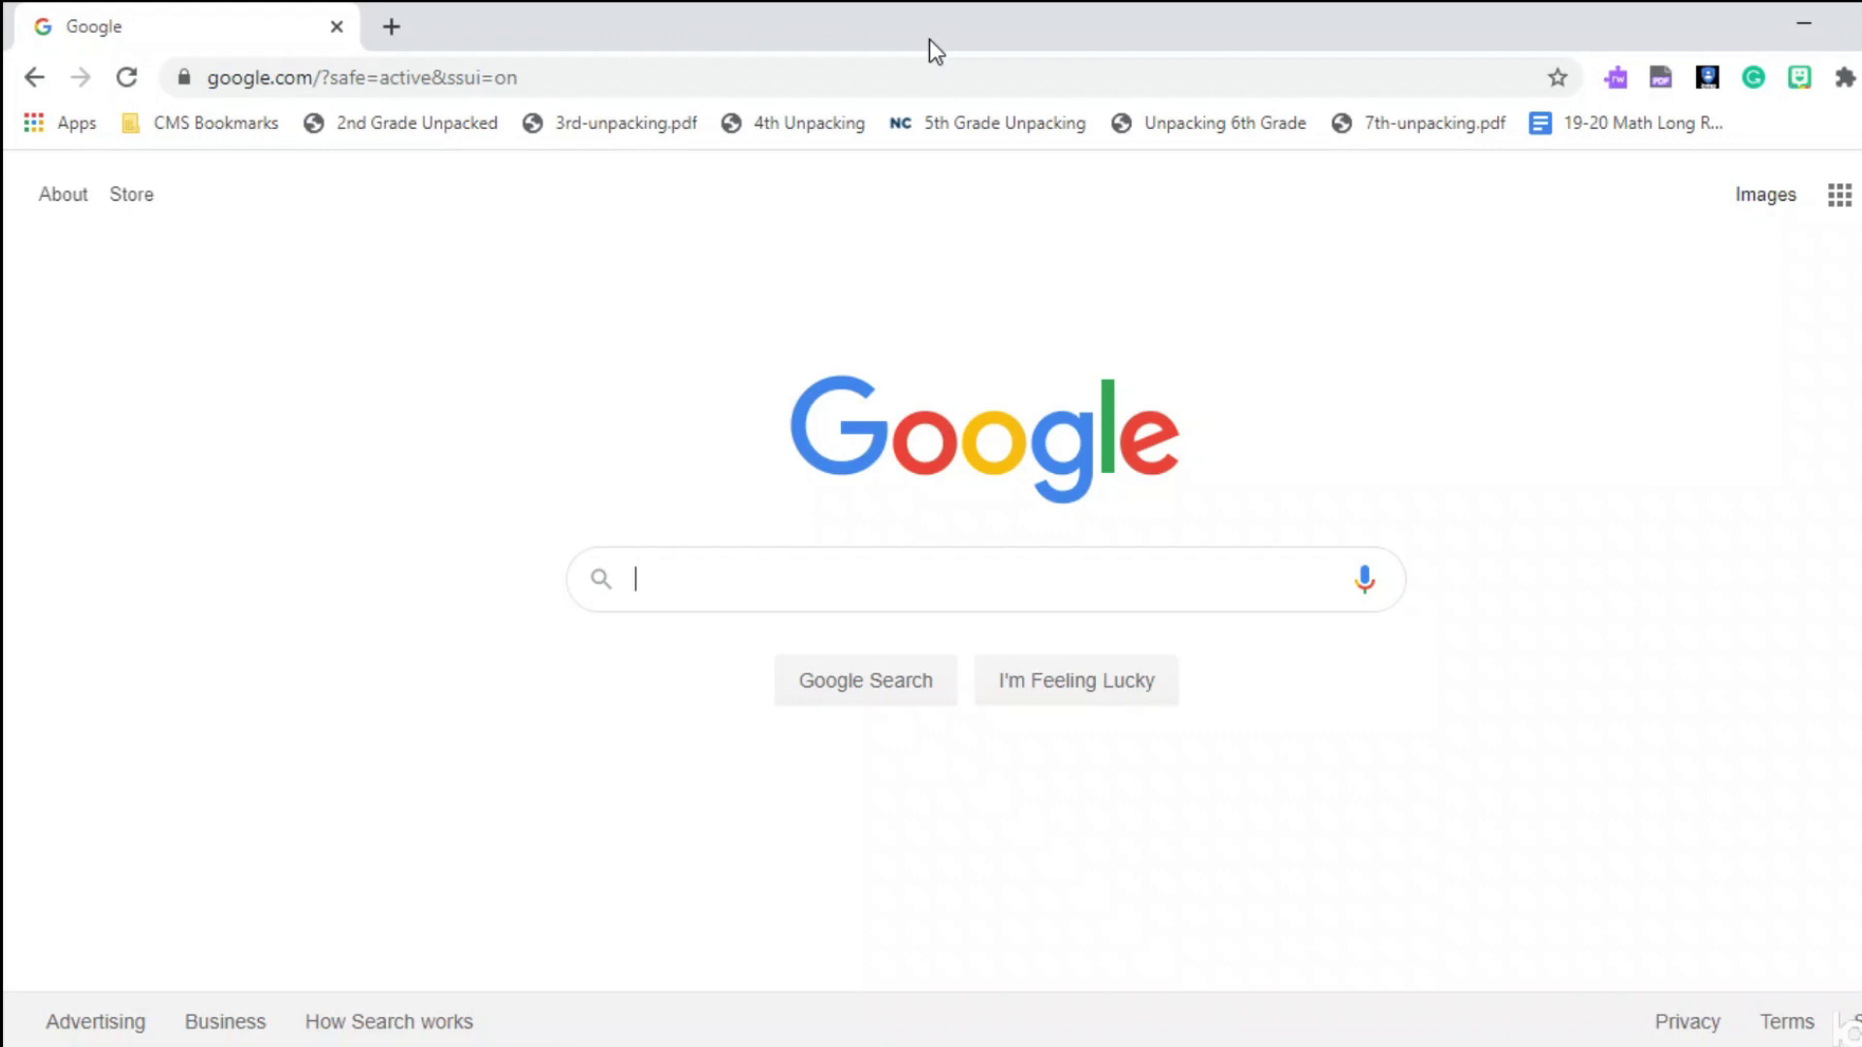
# Load cms.instructure.com in Chrome after correcting the mistyped address.
pyautogui.click(833, 76)
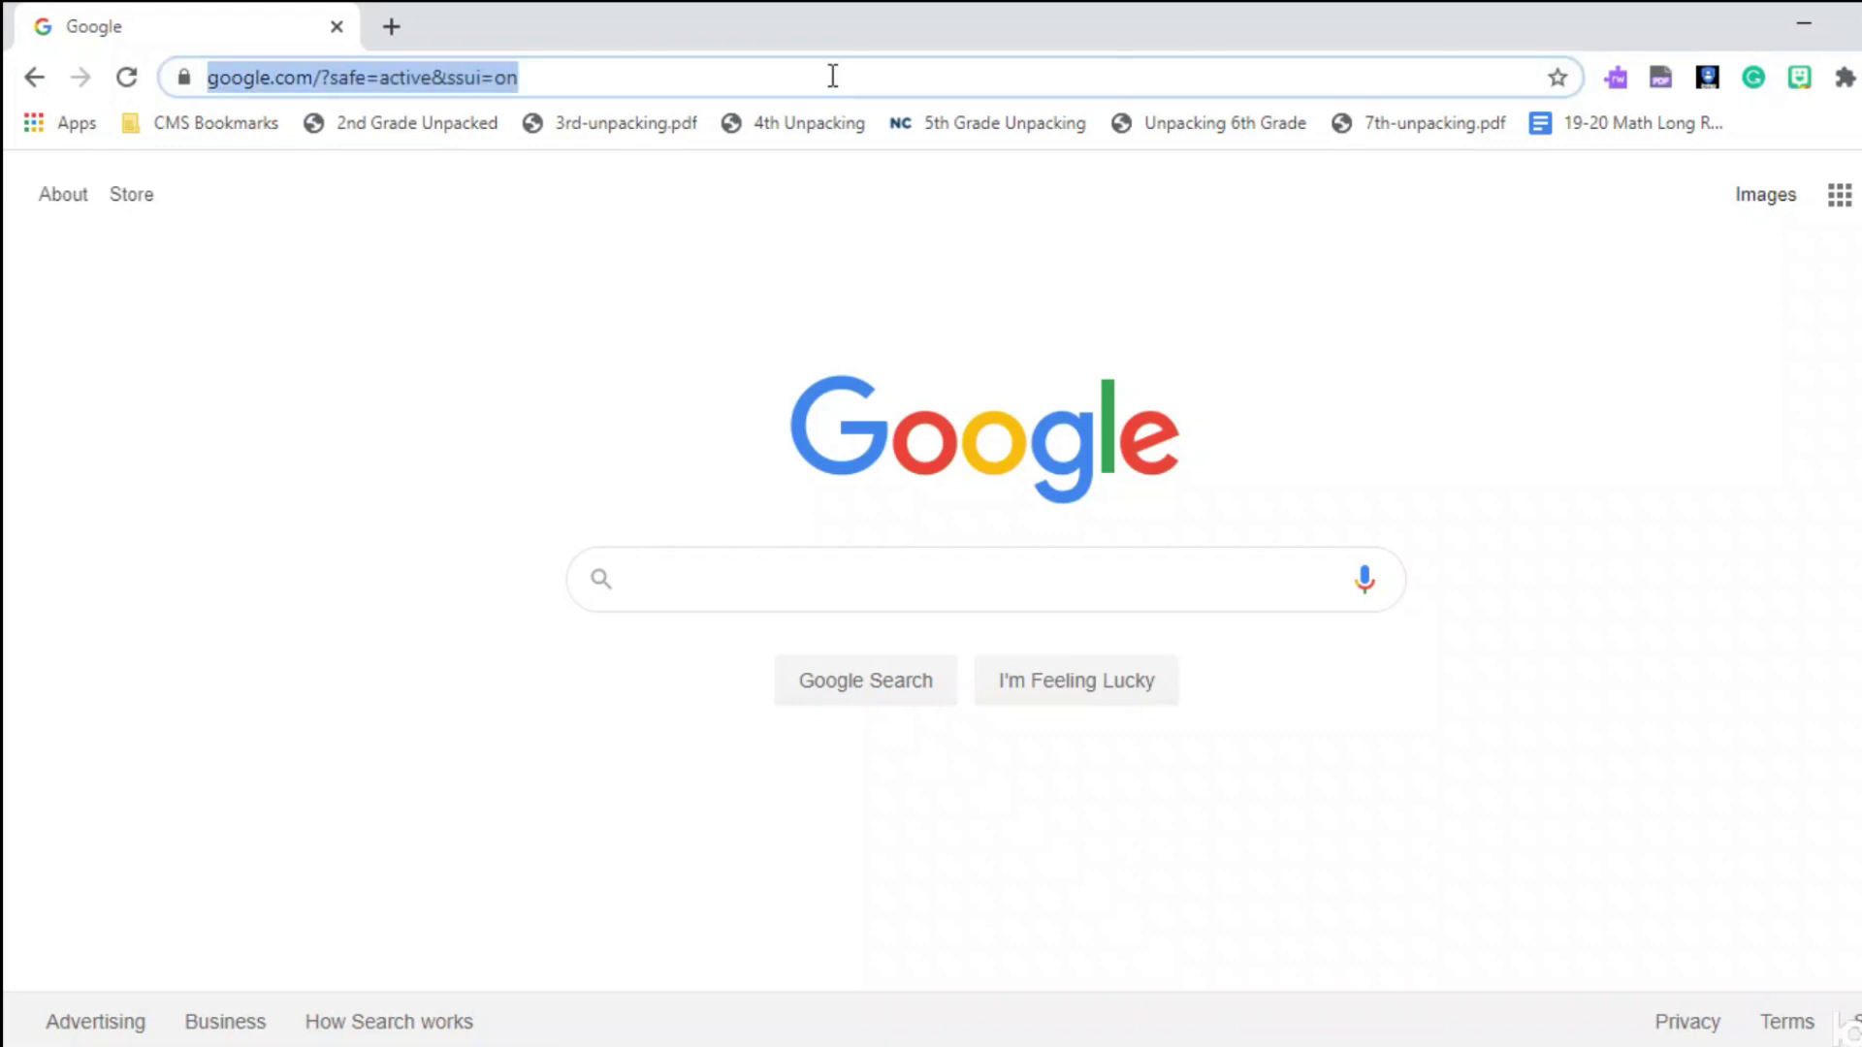
pyautogui.write('cms')
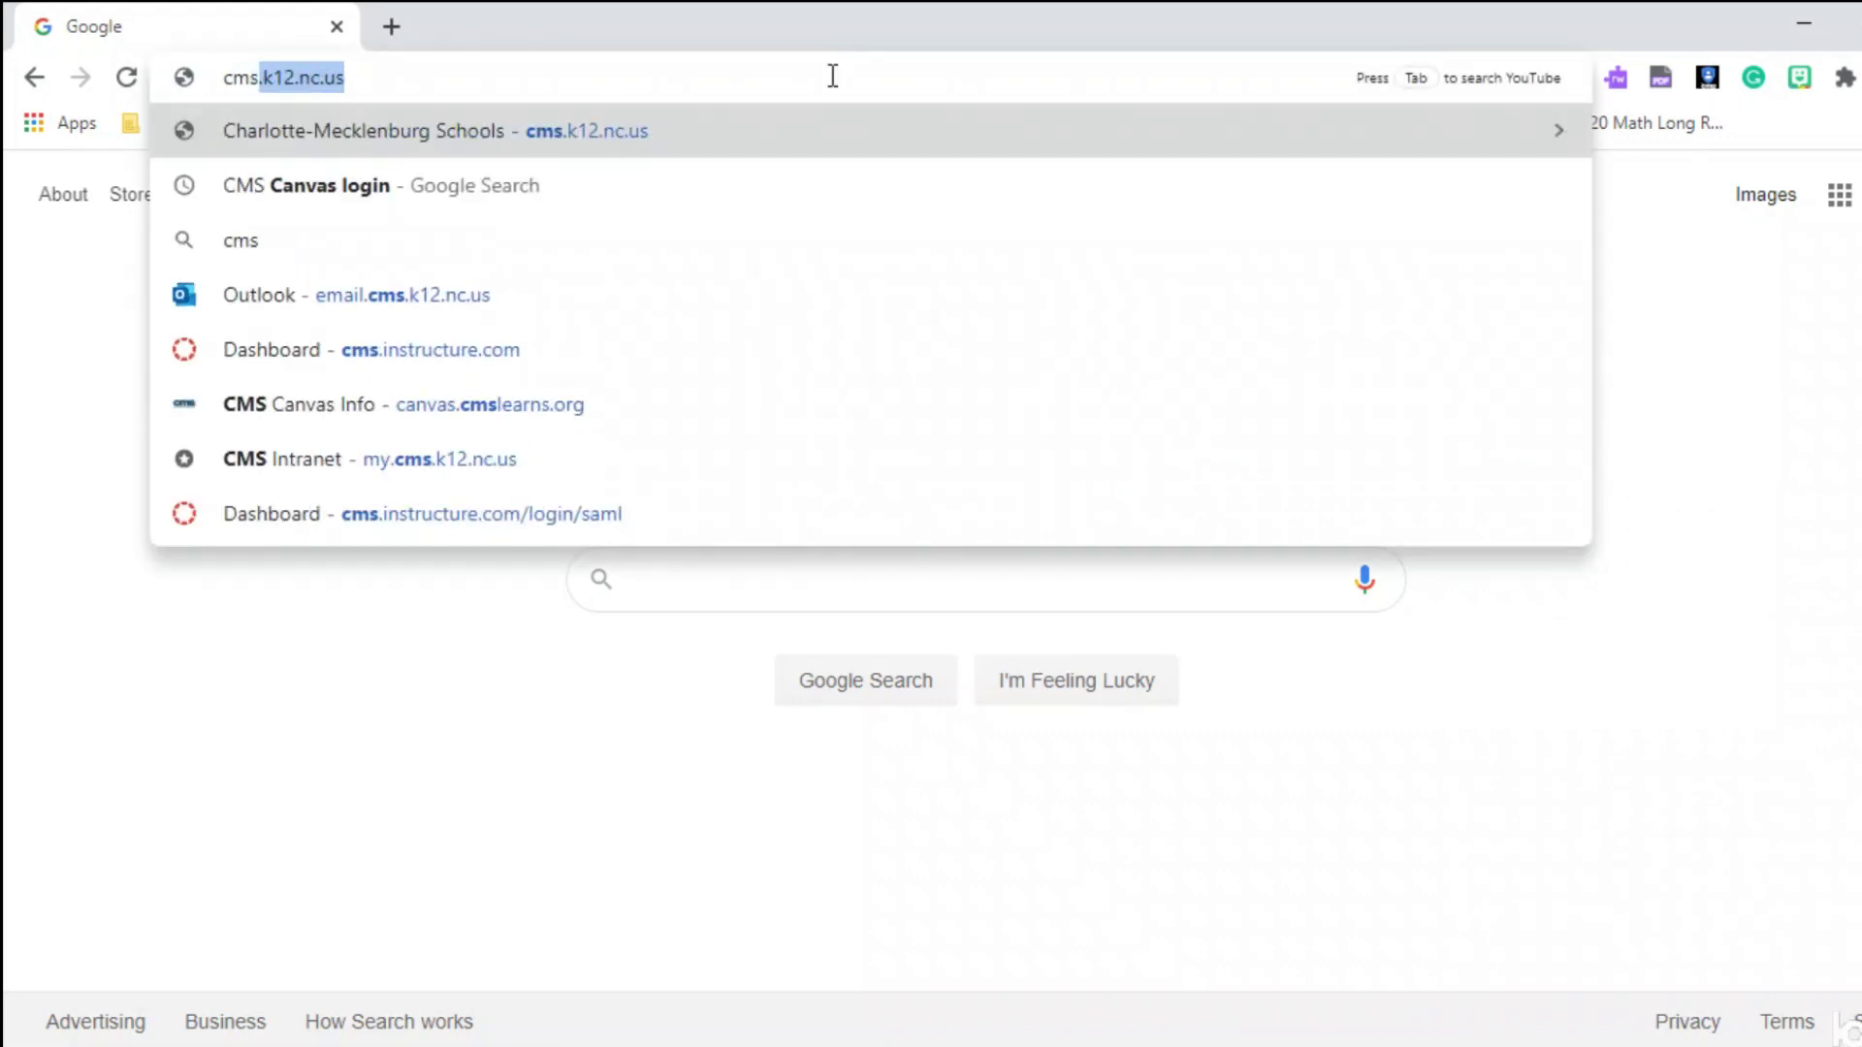
pyautogui.write('.instru')
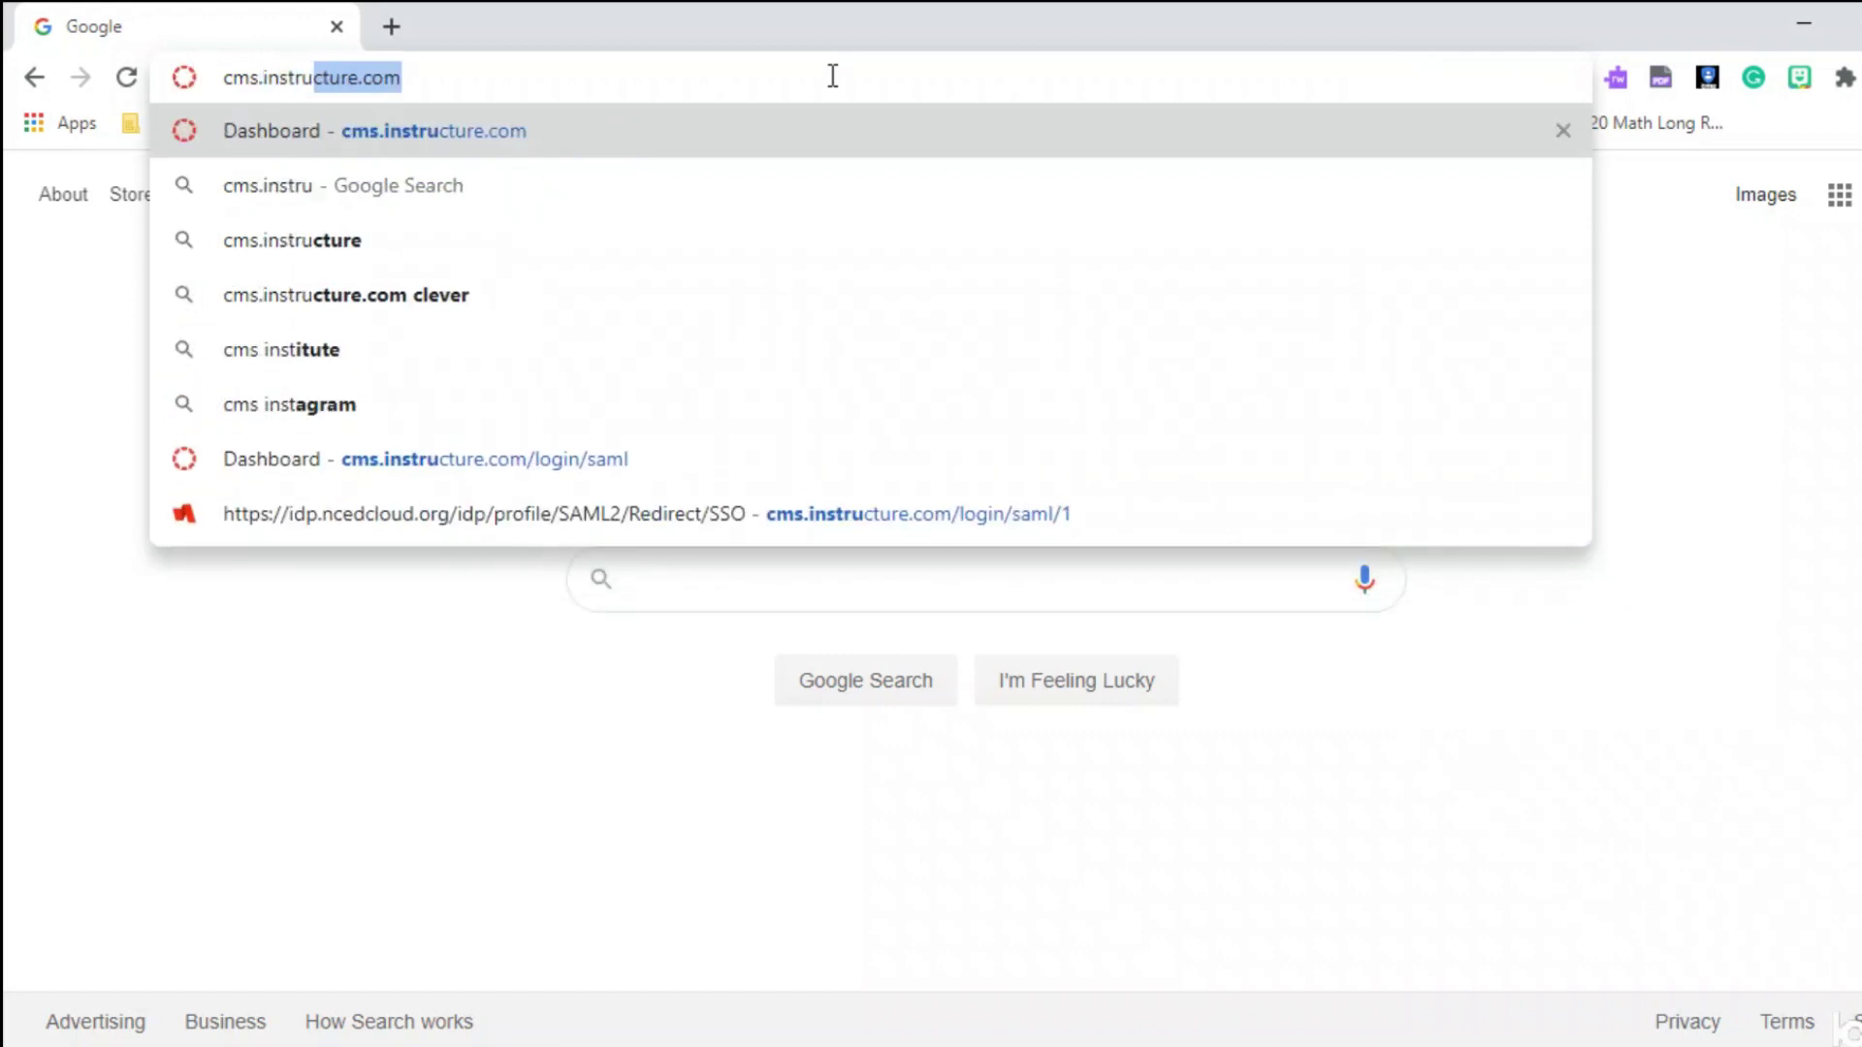
pyautogui.write('cture.c')
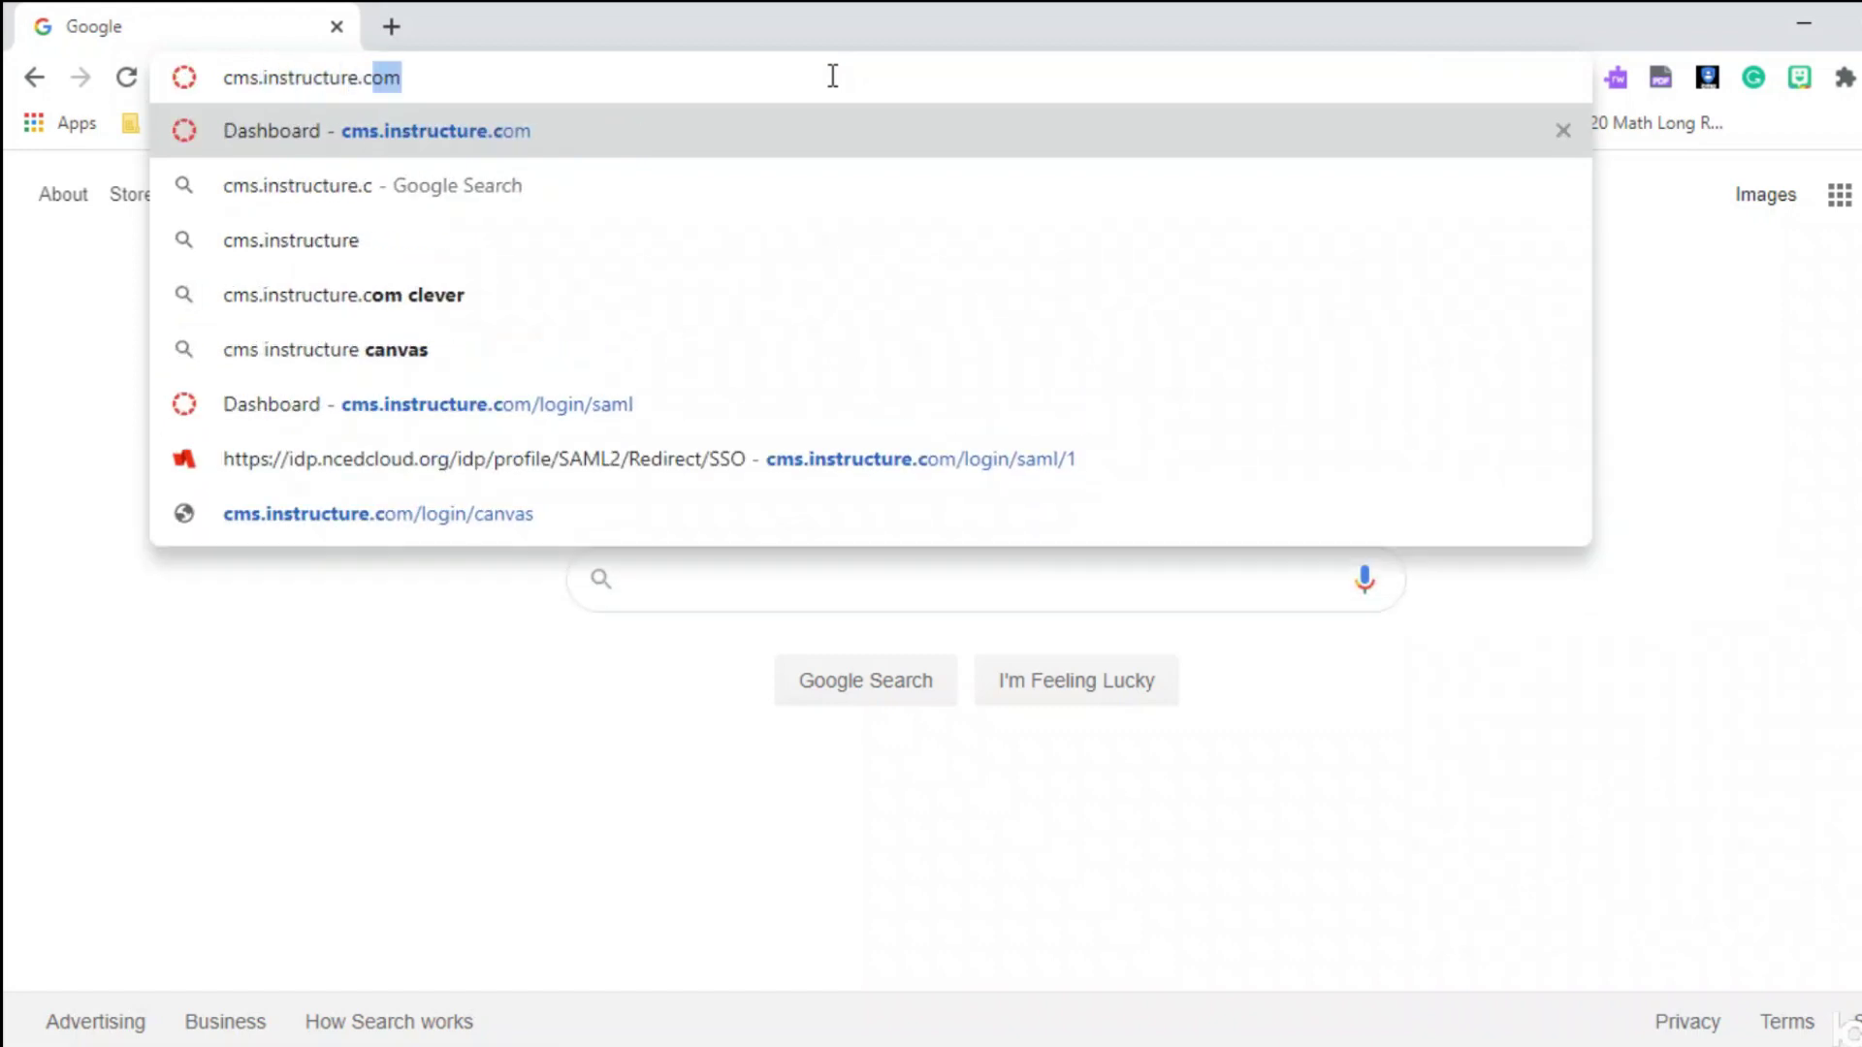
pyautogui.write('om')
pyautogui.press('Return')
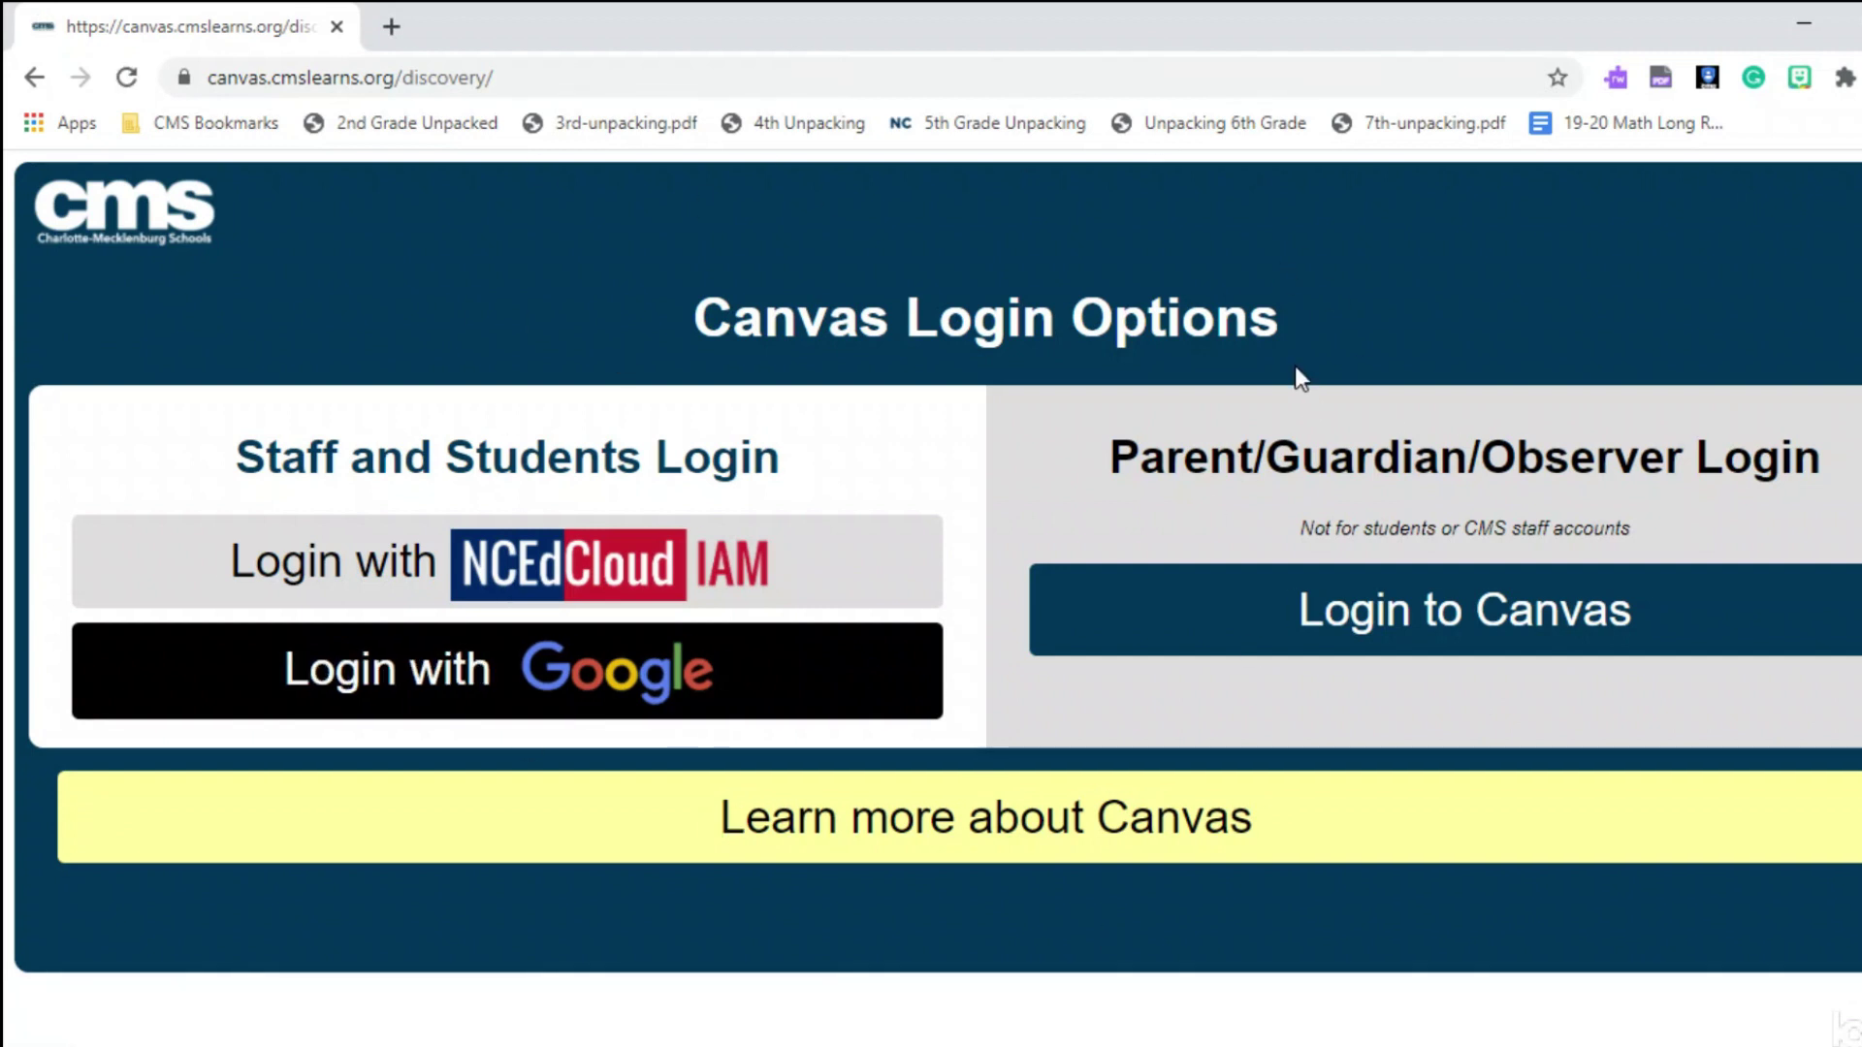
# Choose Login to Canvas under the Parent/Guardian/Observer Login option.
pyautogui.click(1500, 632)
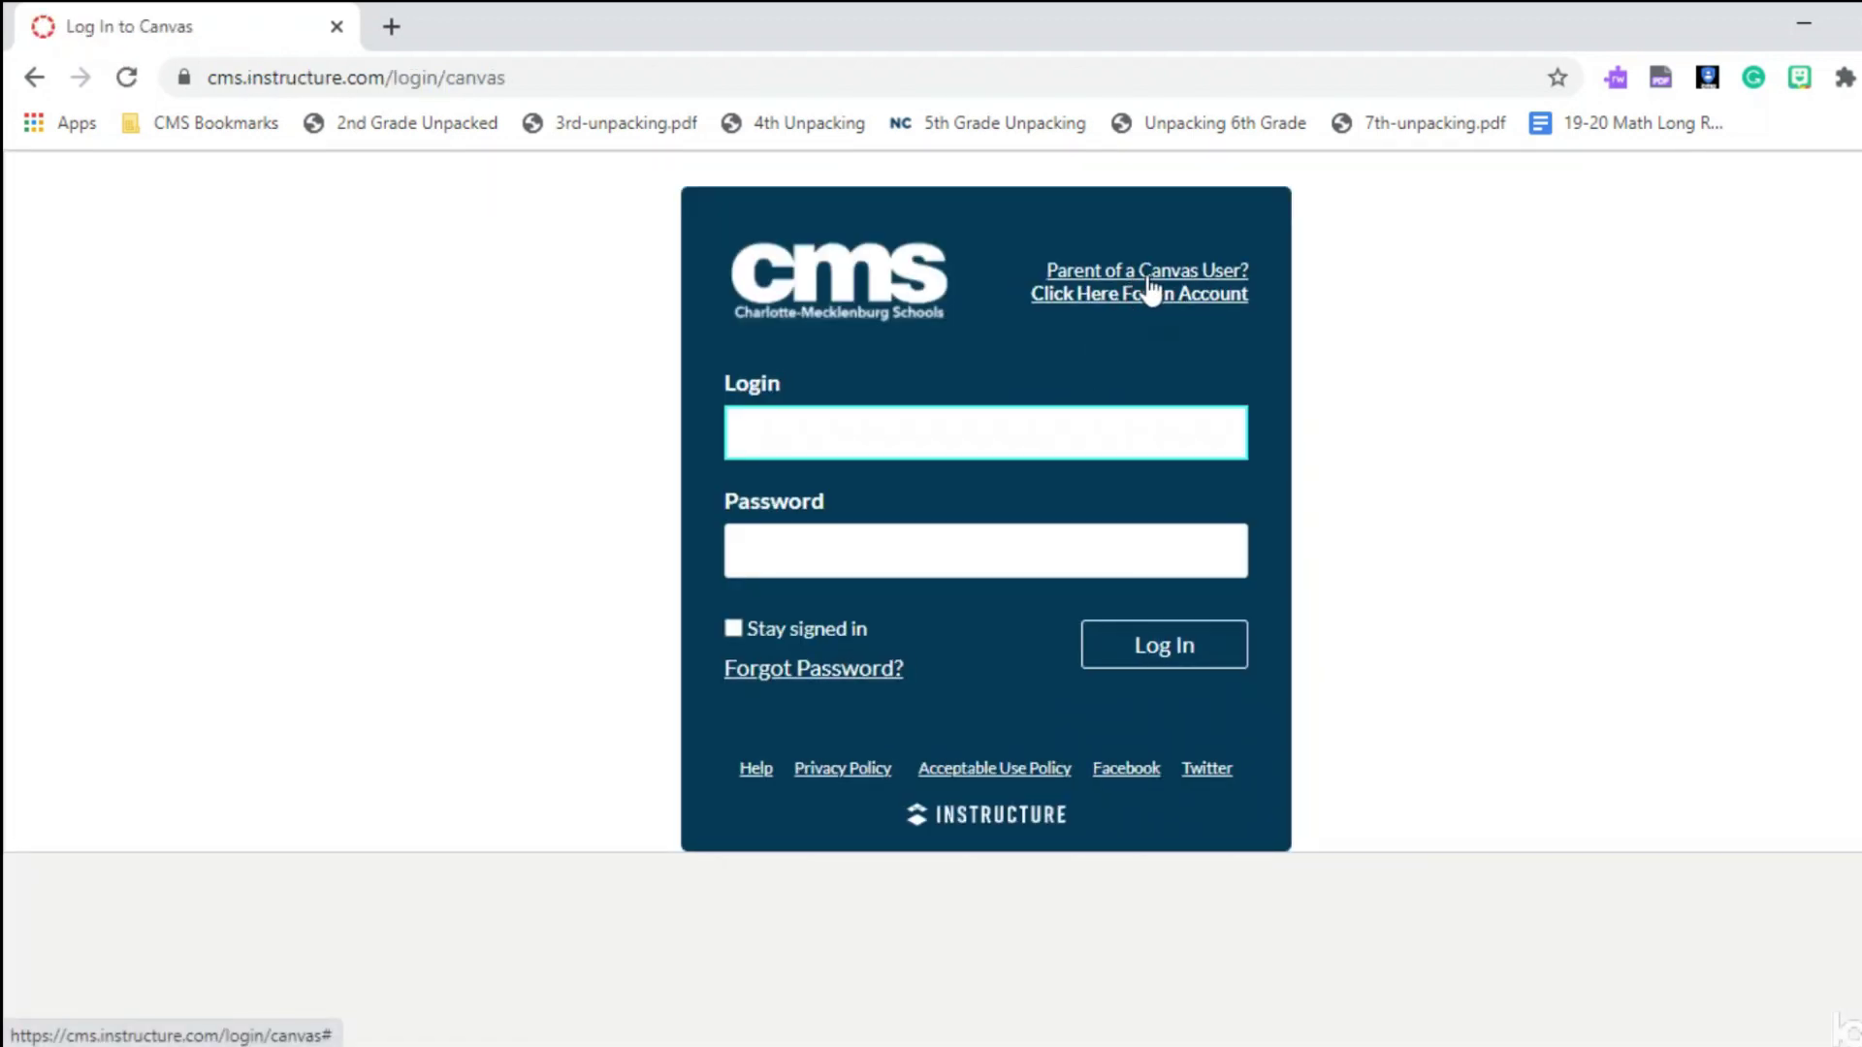
# Enter the parent's name, email, password and password confirmation, stopping at Student Pairing Code.
pyautogui.click(1165, 299)
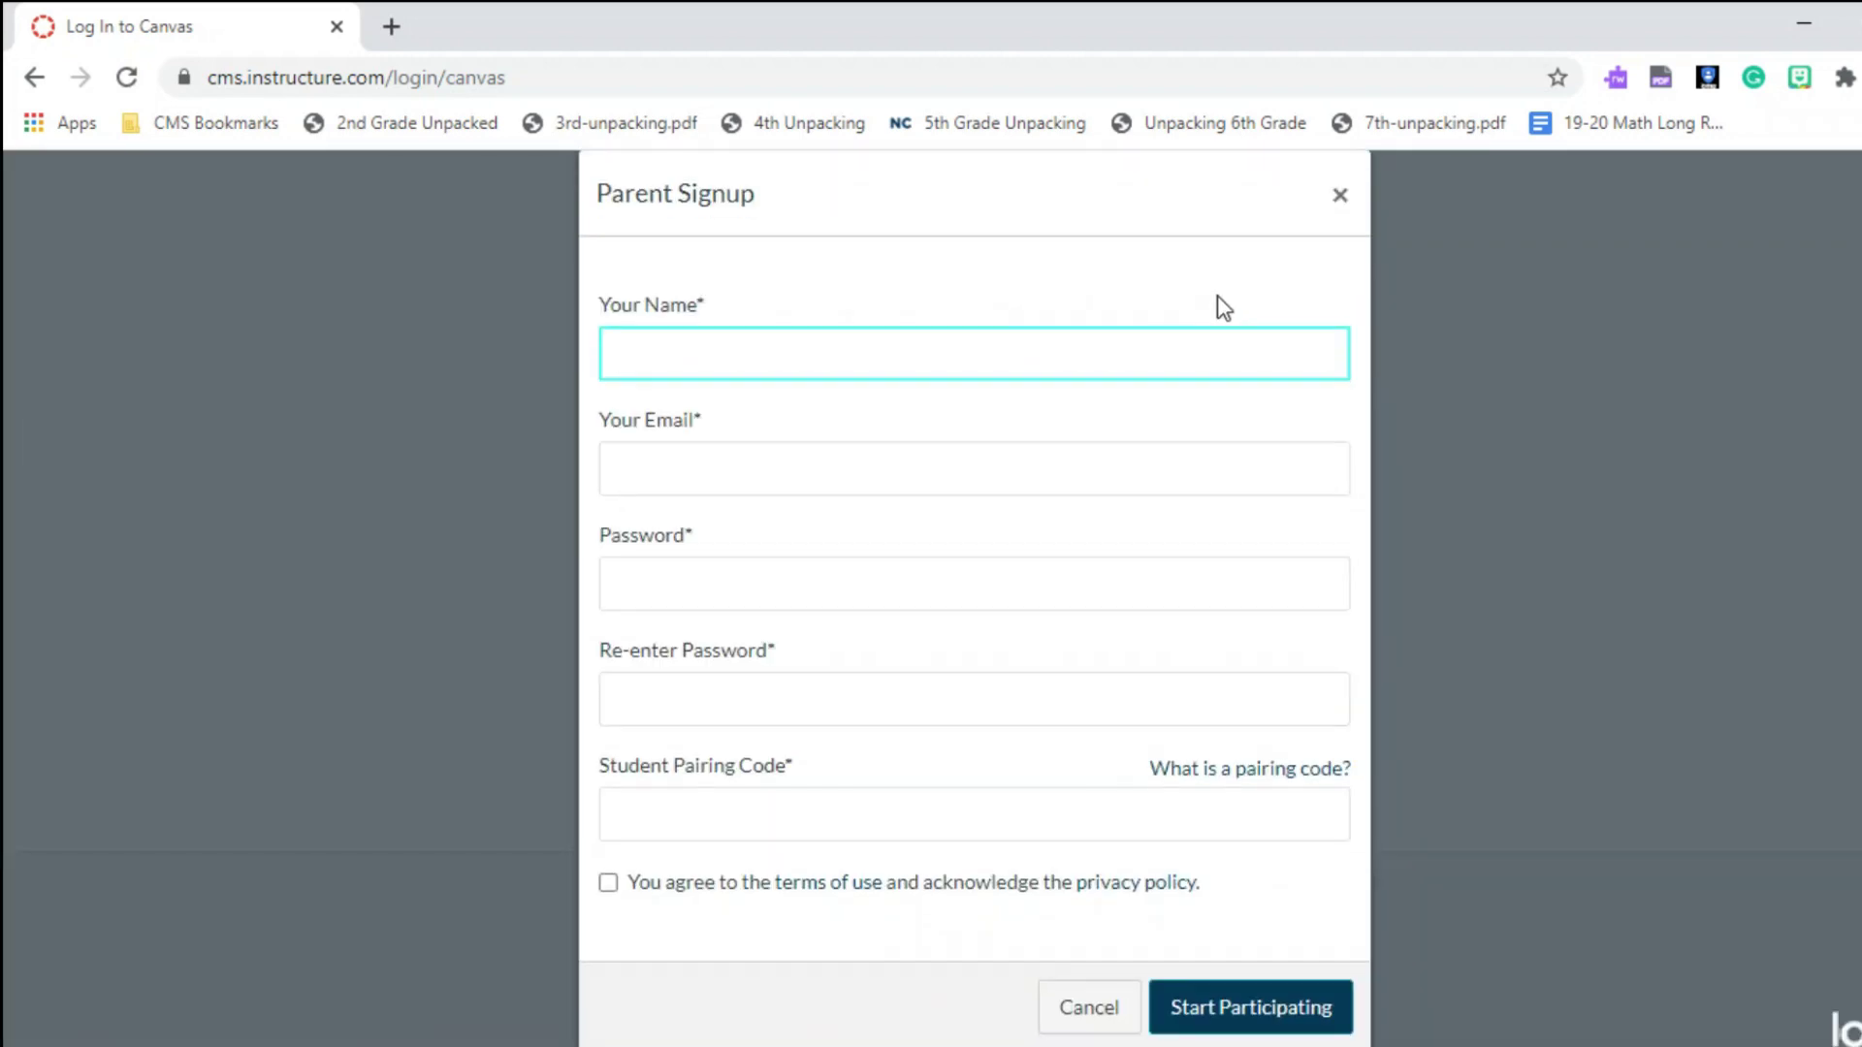
pyautogui.press('Tab')
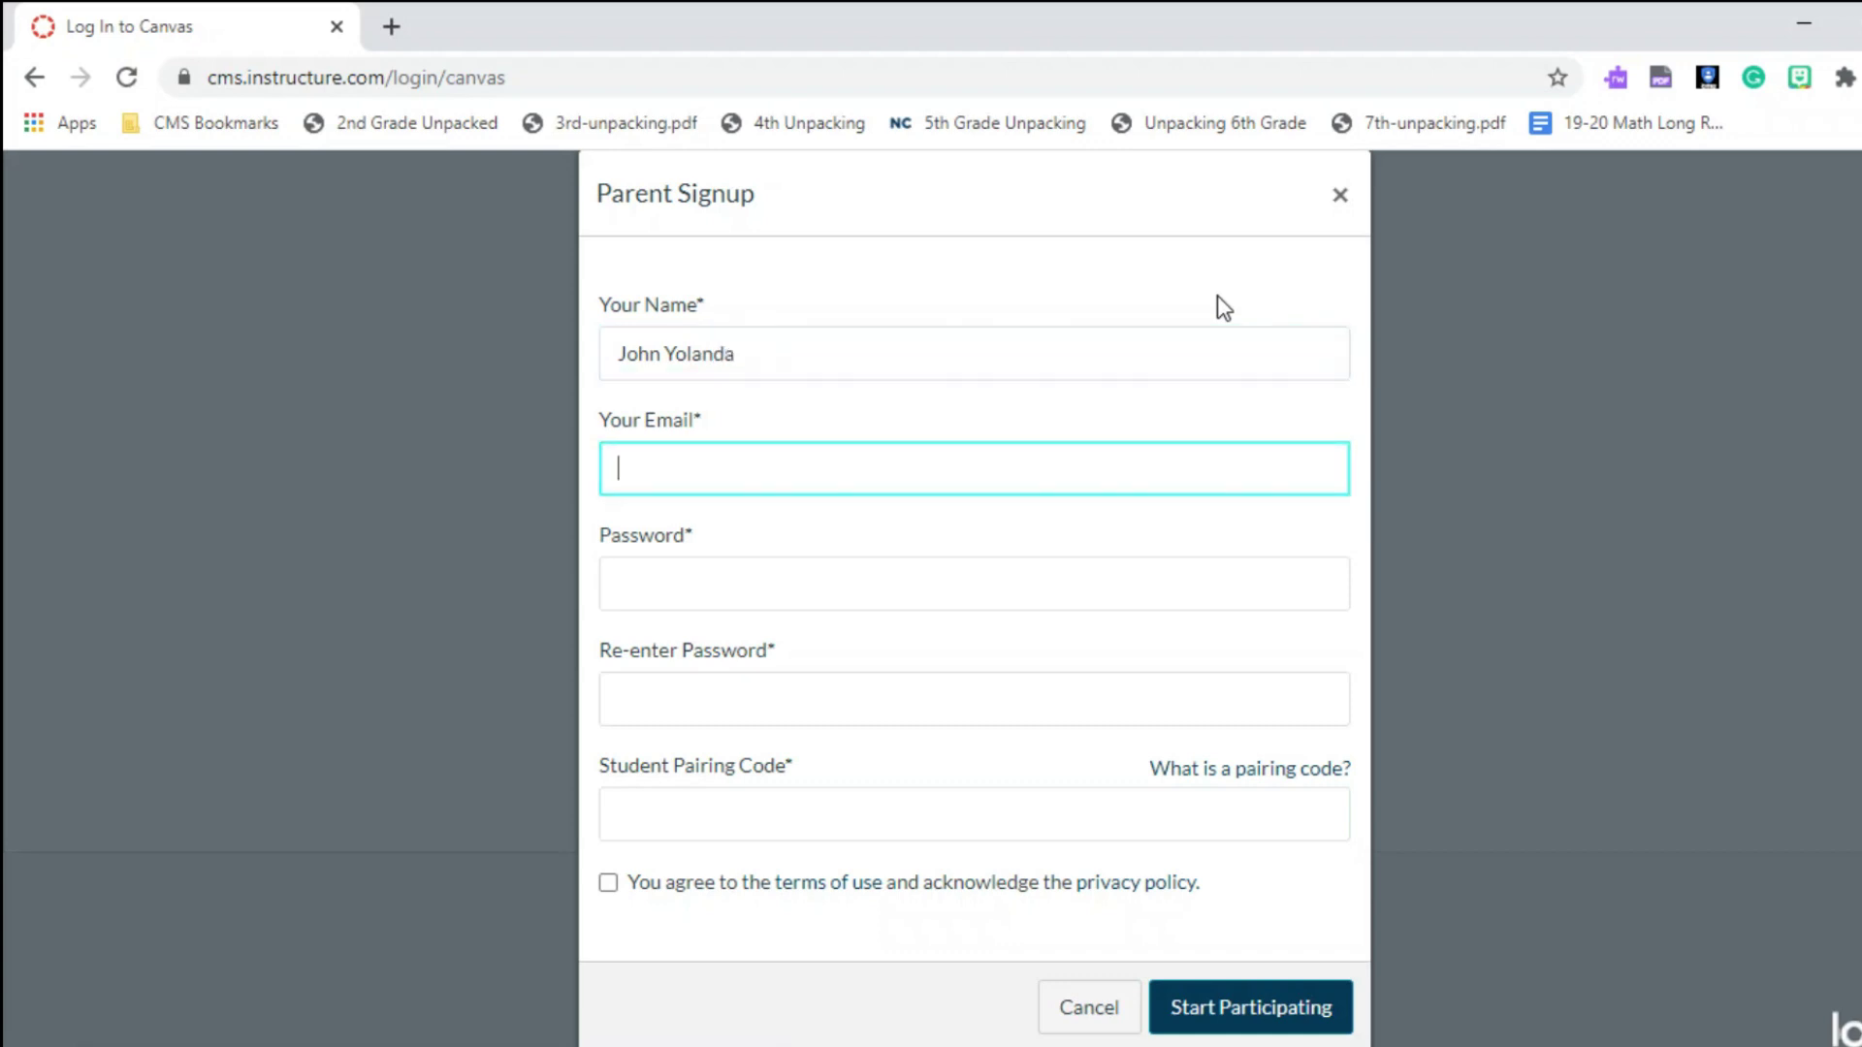
pyautogui.press('Tab')
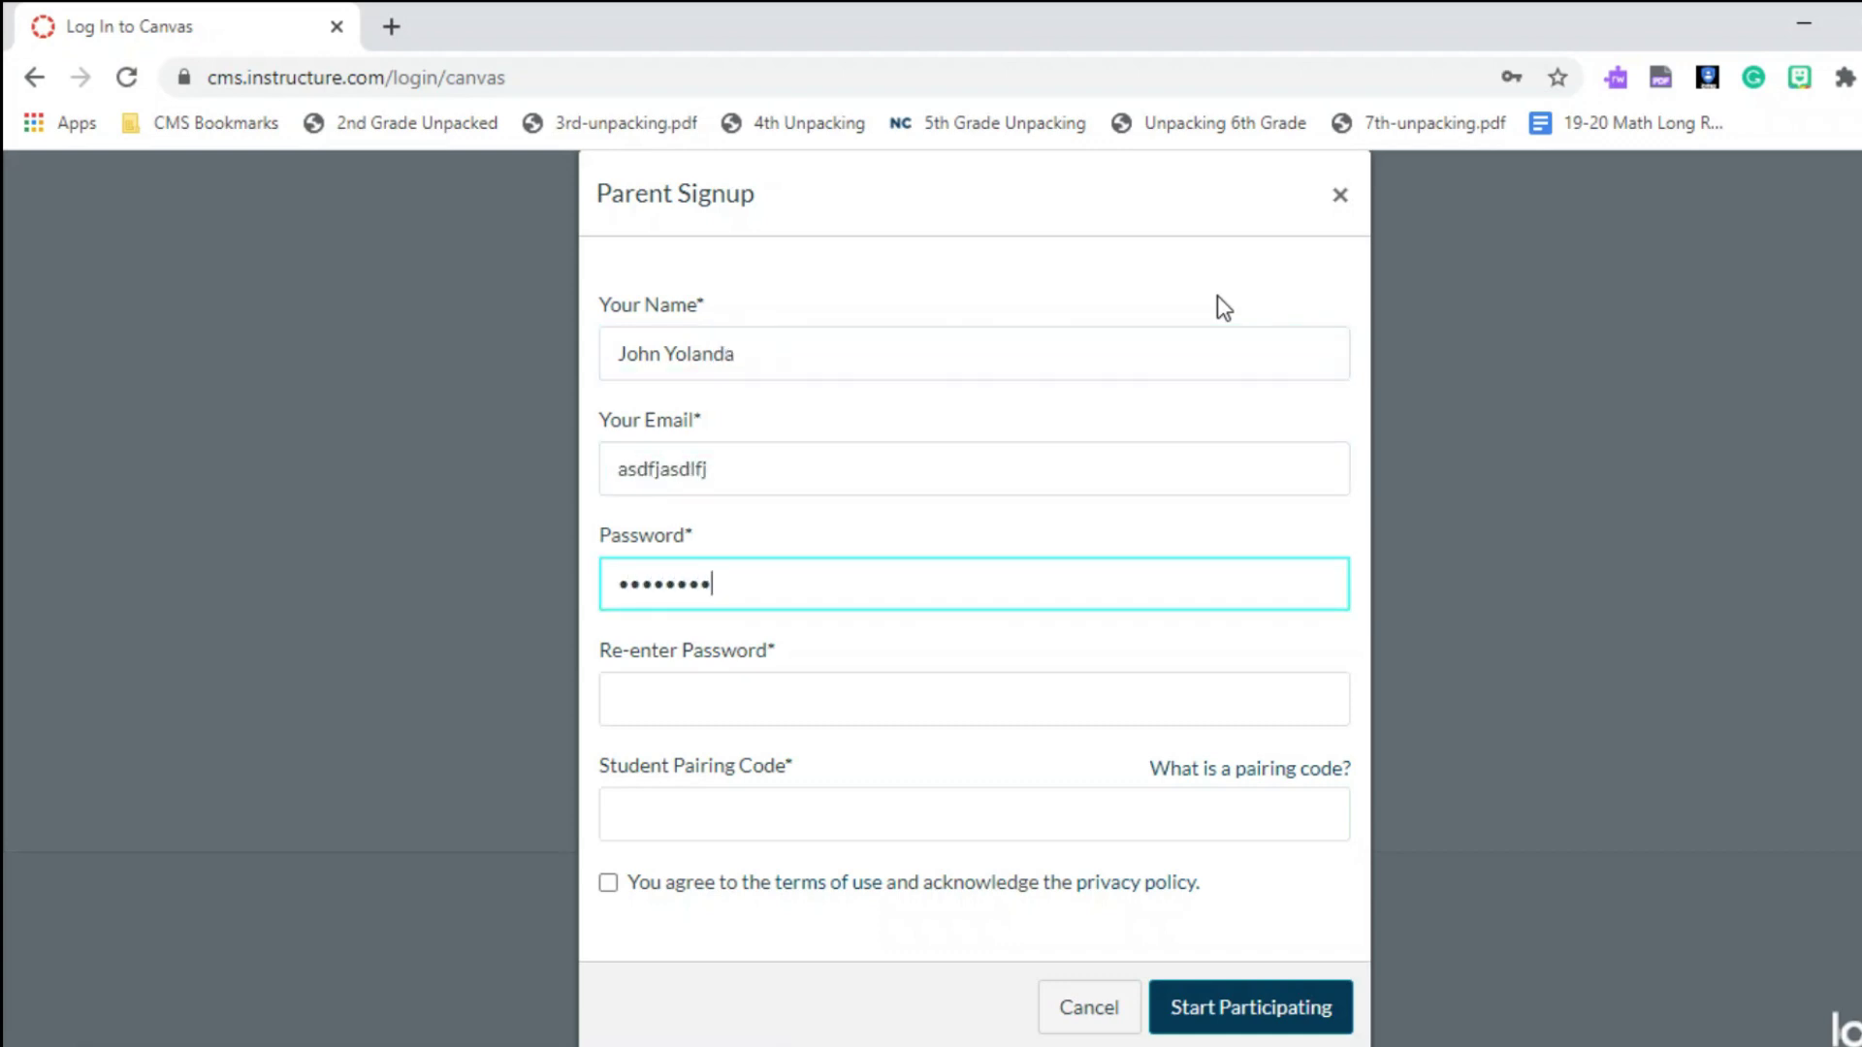
pyautogui.press('Tab')
pyautogui.press('Tab')
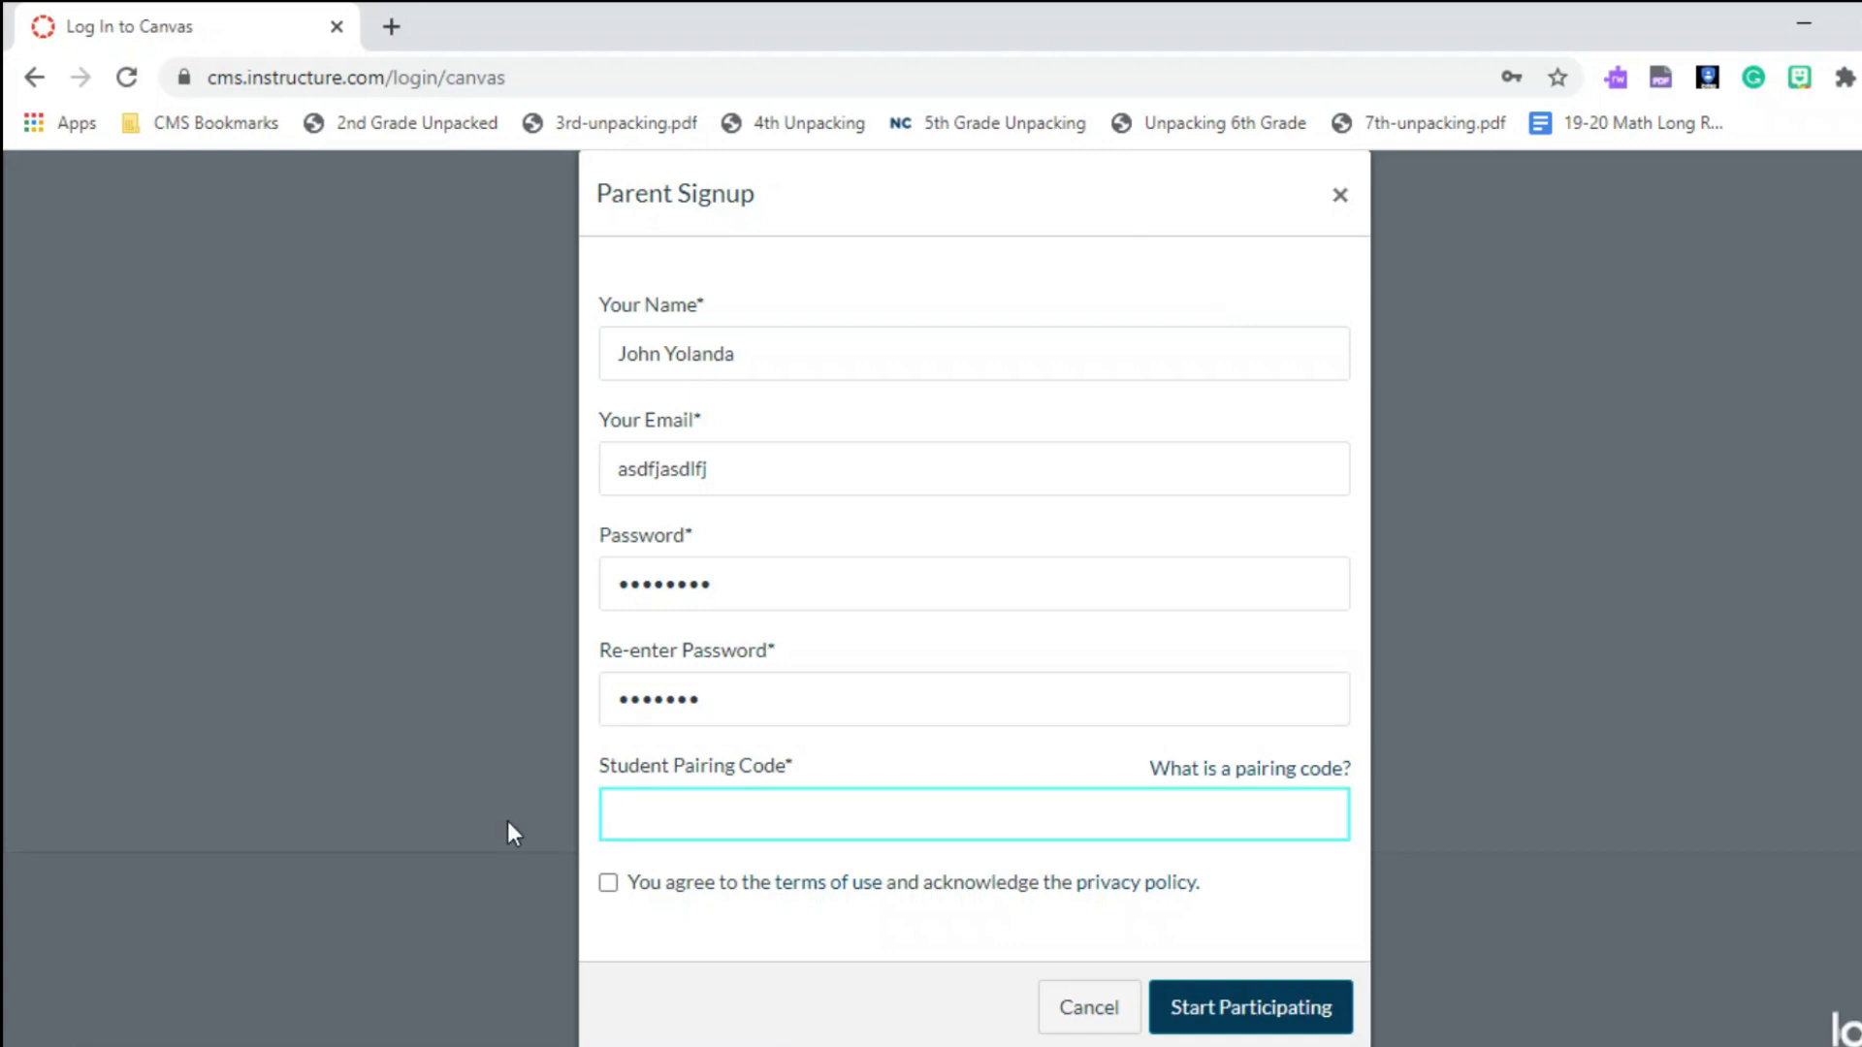